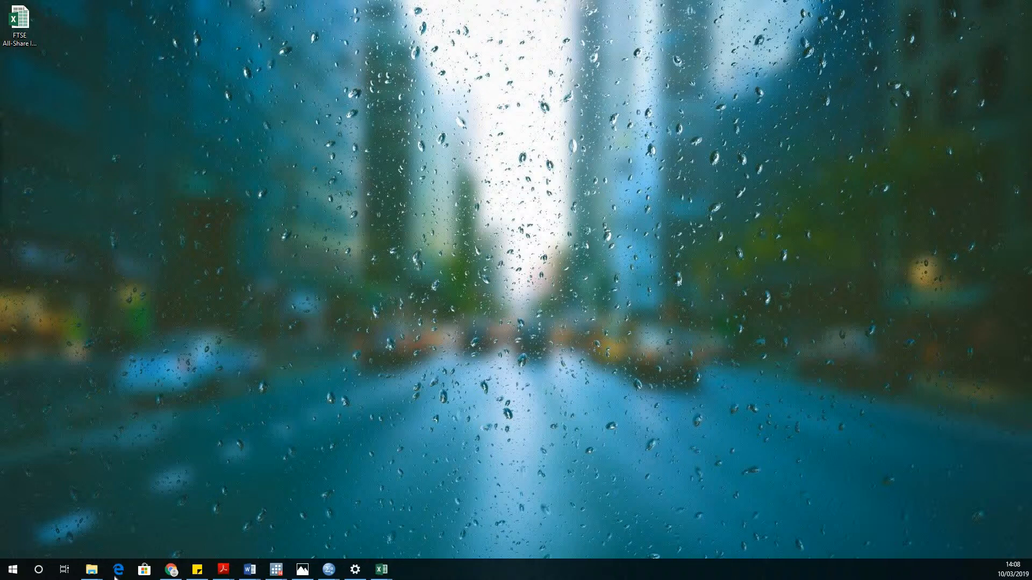
# Open the Word document on restructuring data and examine the layouts of its wide form and long form (panel data) tables.
pyautogui.click(249, 569)
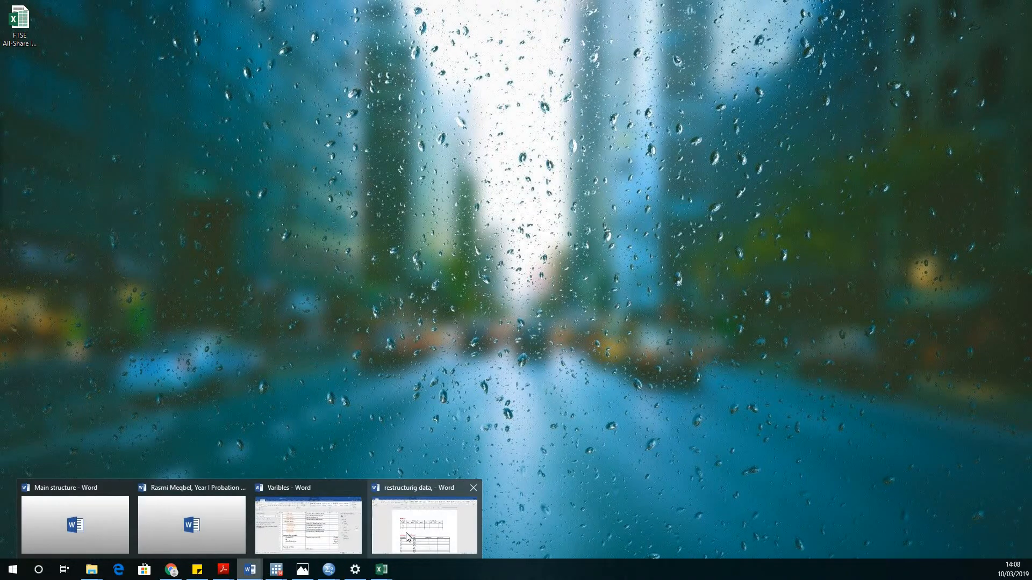
pyautogui.click(407, 531)
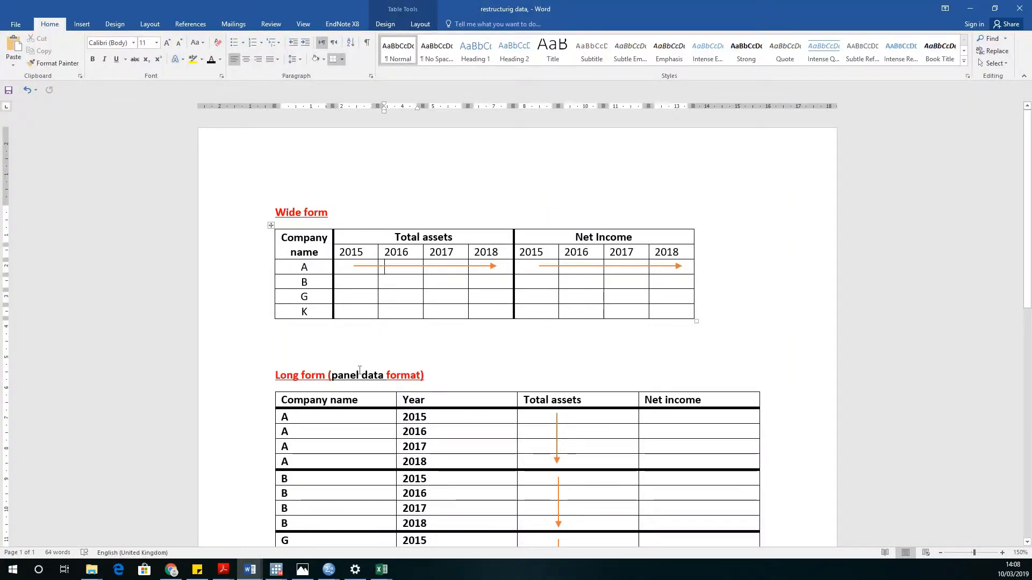
pyautogui.moveTo(272, 277)
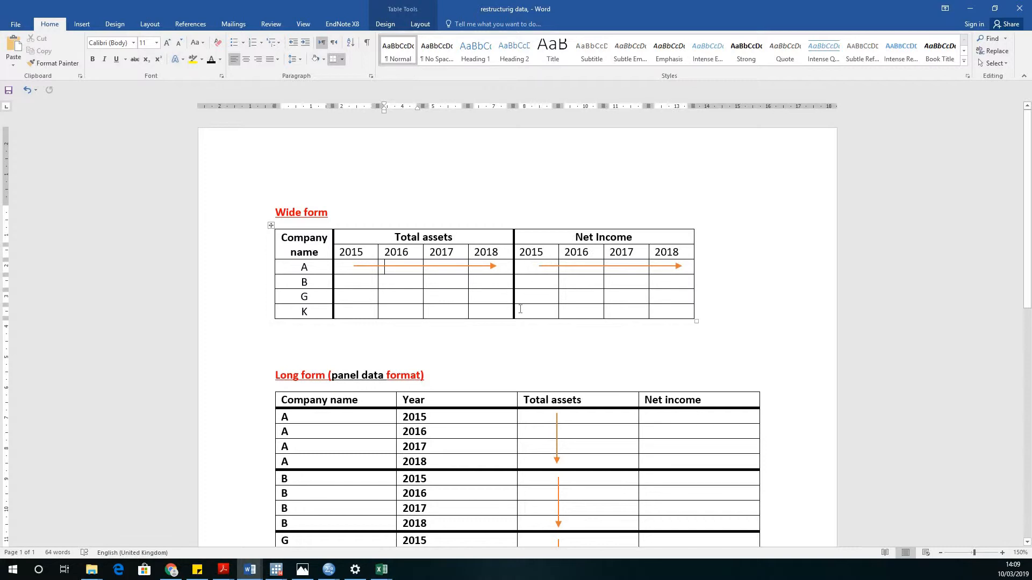
pyautogui.scroll(-1, 519, 305)
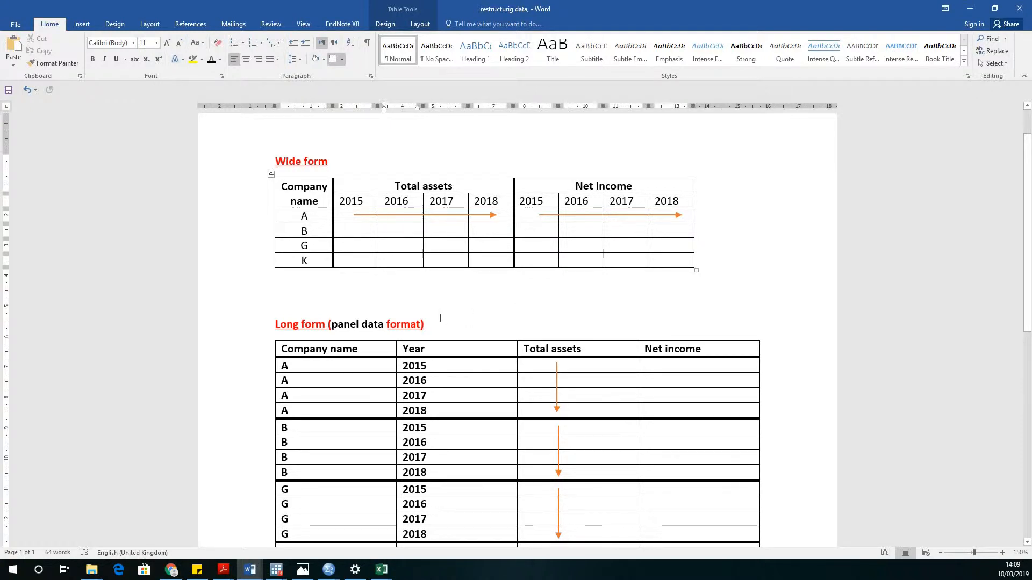
pyautogui.scroll(-1, 440, 318)
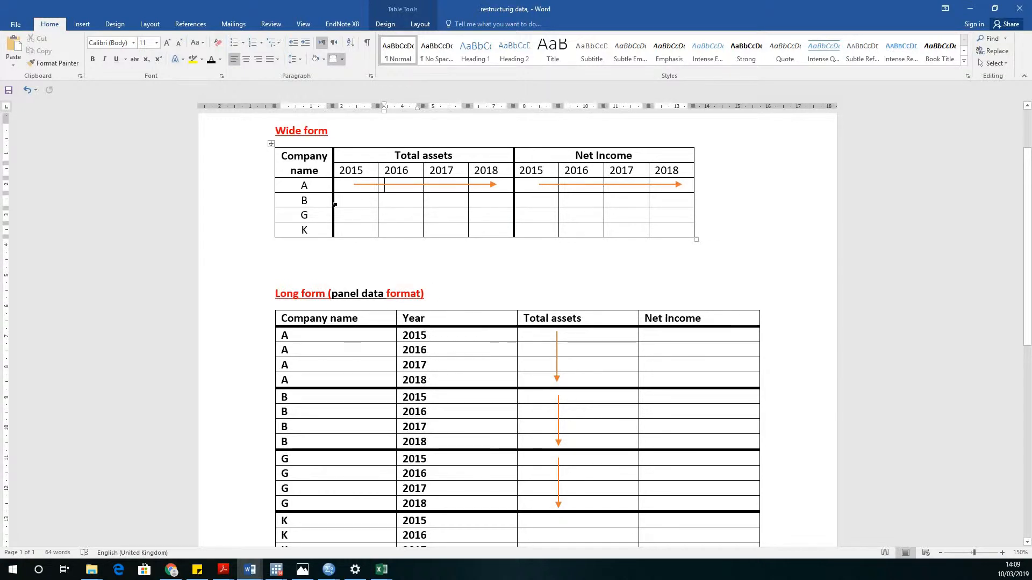
pyautogui.scroll(-3, 475, 333)
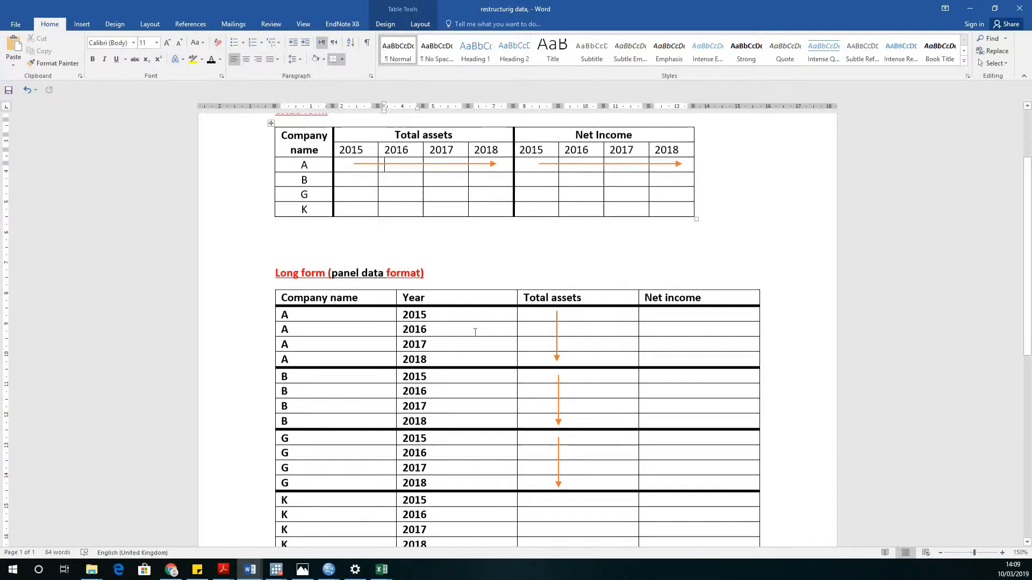
pyautogui.scroll(2, 475, 333)
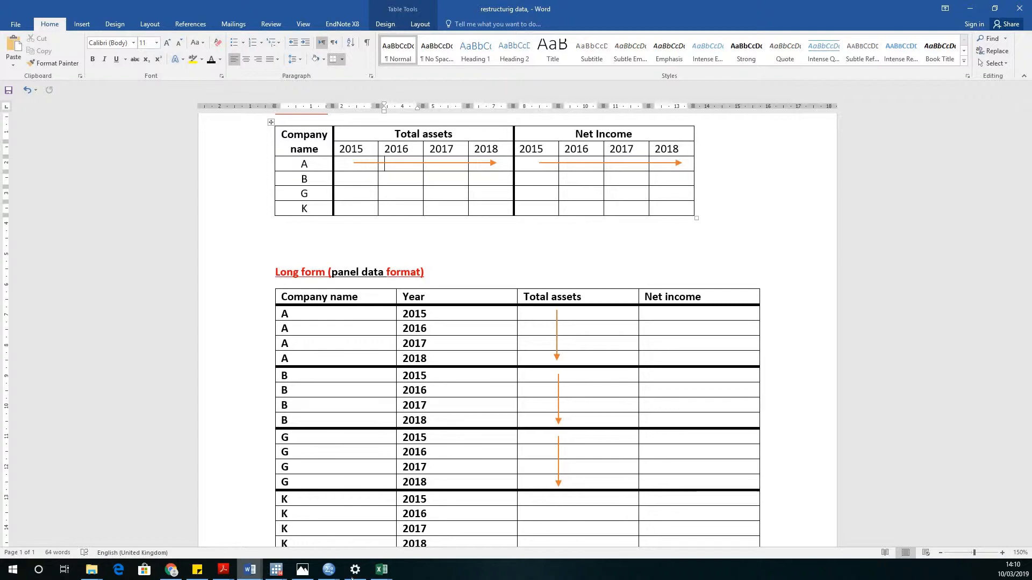
# Switch to the example workbook in Excel and examine how Sheet1 arranges the NI, CFO and TA columns by year.
pyautogui.click(381, 570)
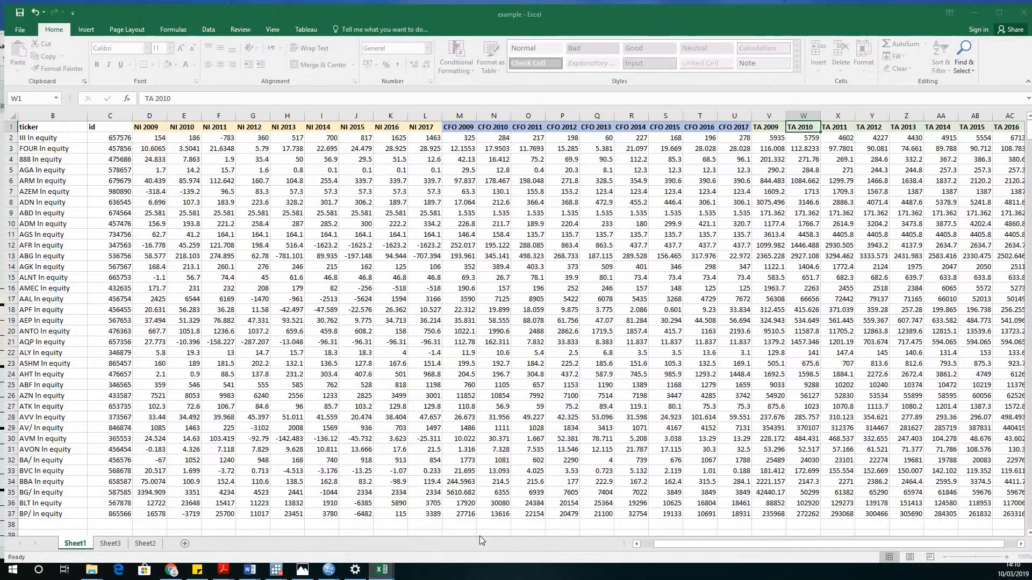
pyautogui.click(480, 537)
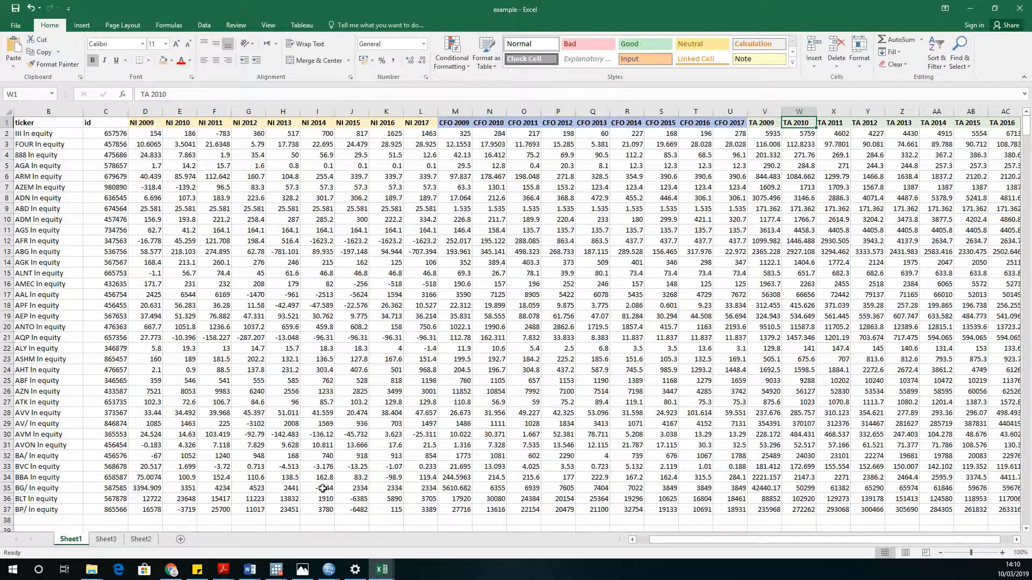
# Switch to the empty SPSS dataset, import the Excel file example.xlsx from the Youtube folder, and maximize the imported dataset's window.
pyautogui.click(328, 569)
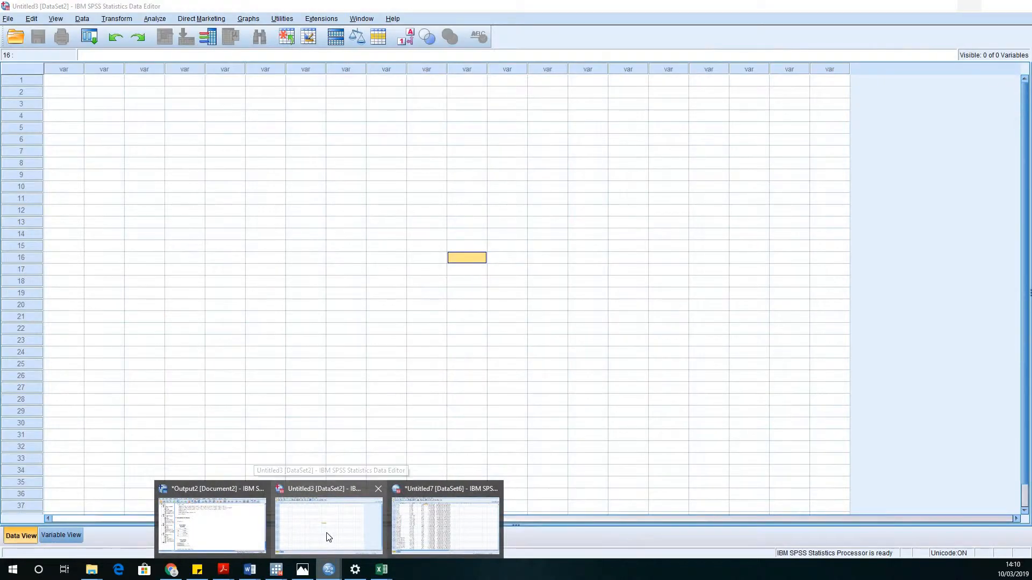
pyautogui.click(329, 536)
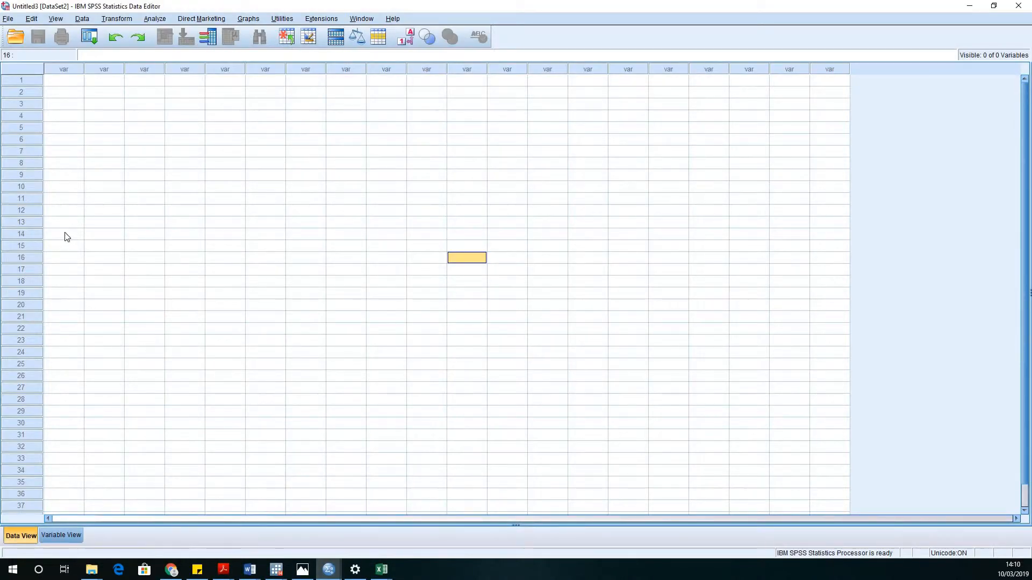
pyautogui.click(16, 37)
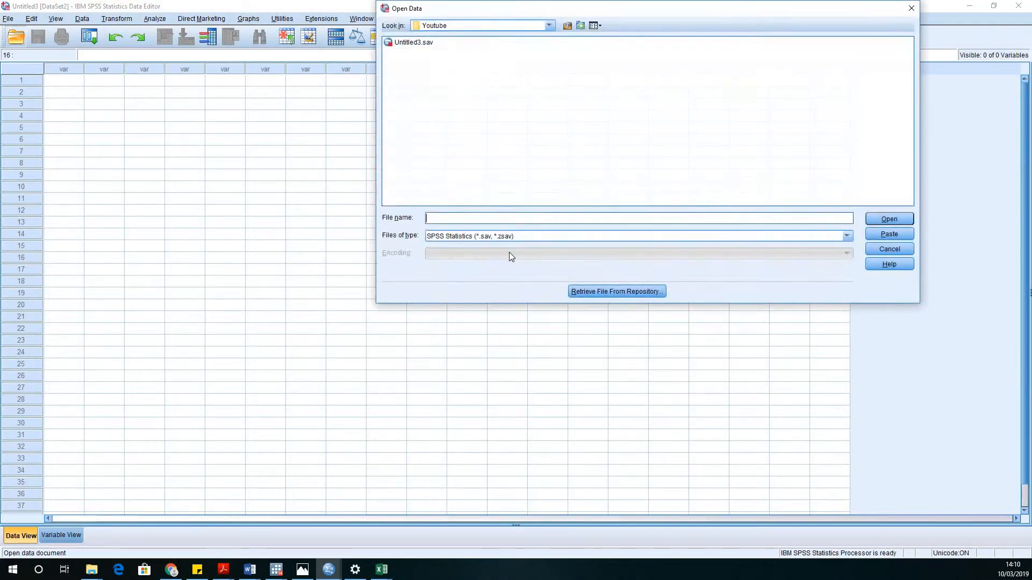
pyautogui.click(847, 236)
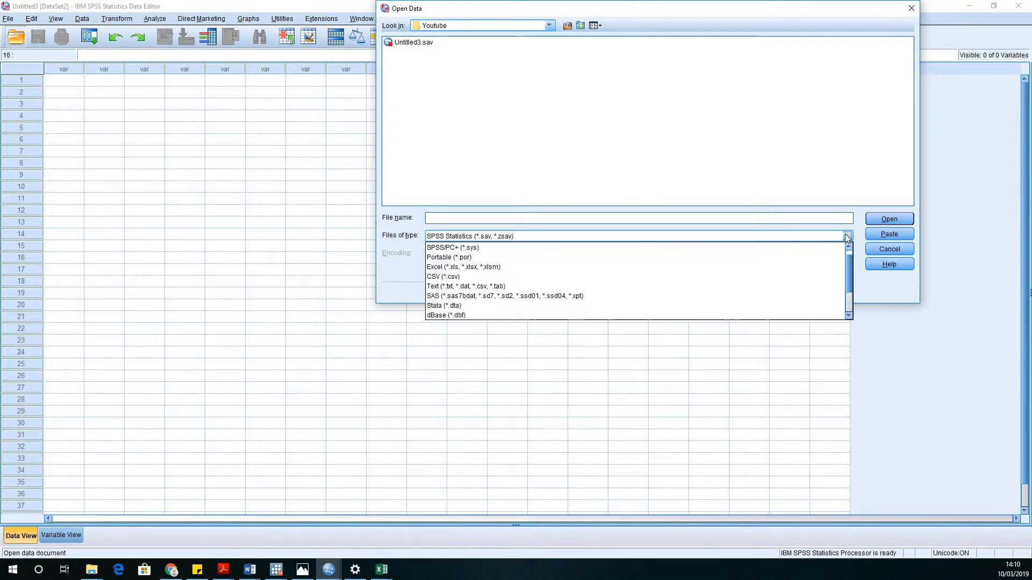
pyautogui.click(638, 269)
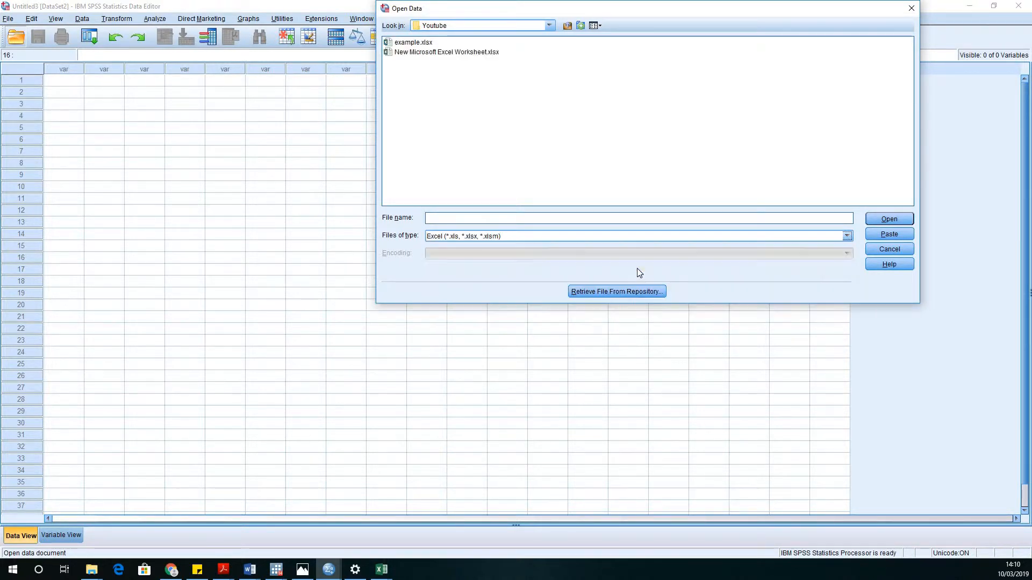
pyautogui.doubleClick(423, 43)
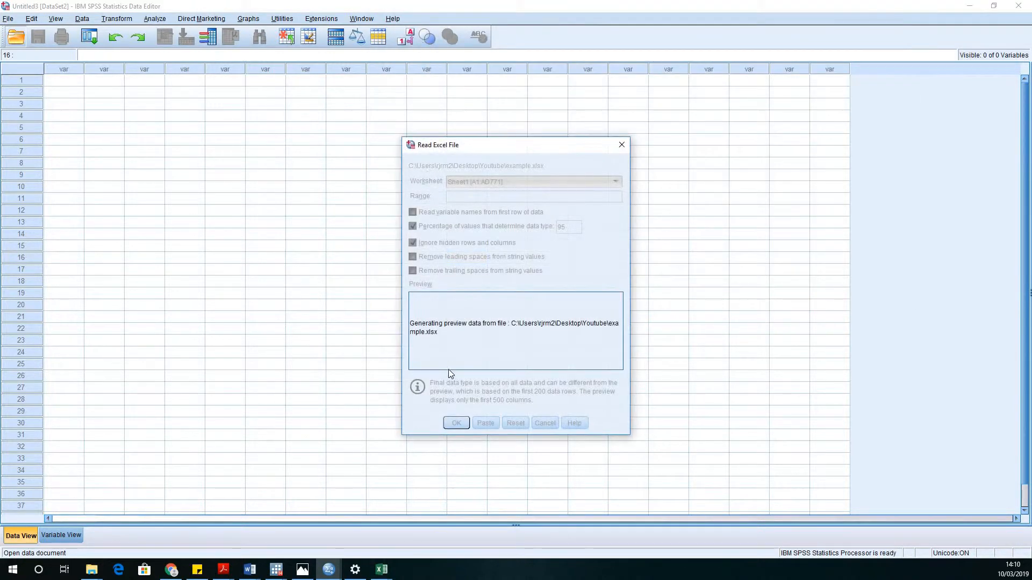
pyautogui.click(456, 425)
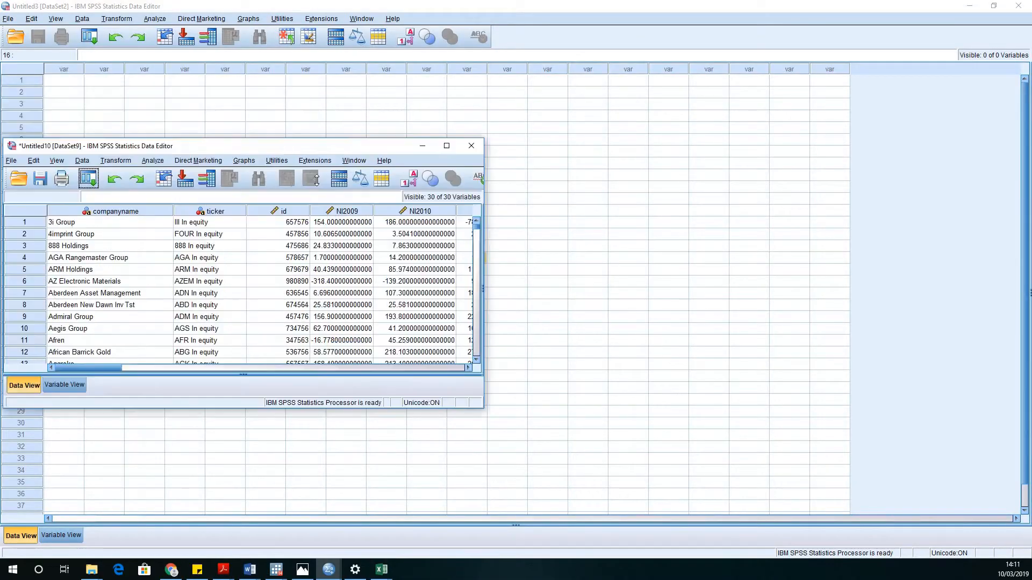
pyautogui.moveTo(243, 143); pyautogui.dragTo(442, 15)
pyautogui.doubleClick(442, 15)
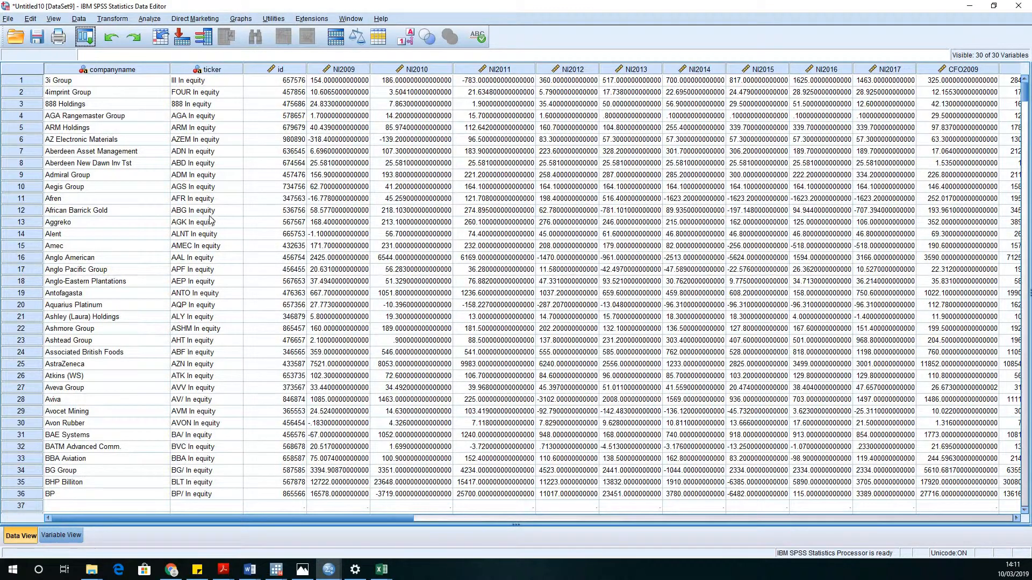
# Review the imported variables' definitions and measurement levels in Variable View, and return to Data View.
pyautogui.click(44, 537)
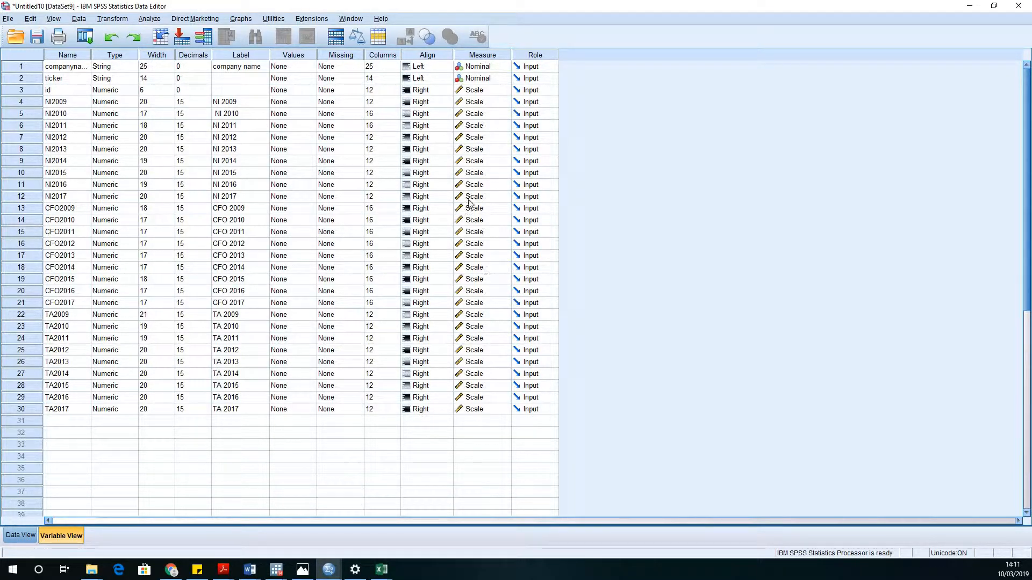
pyautogui.click(487, 234)
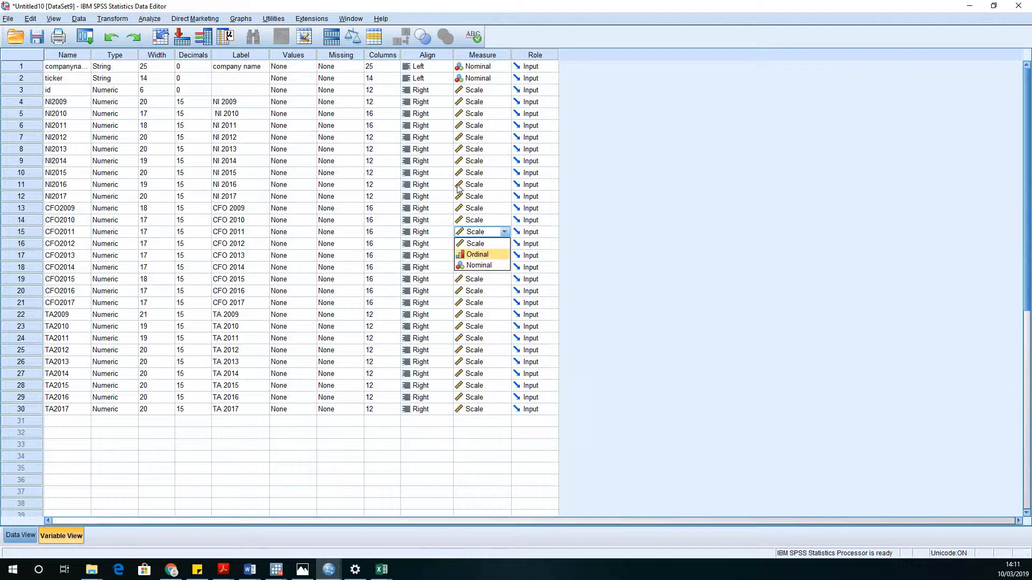
pyautogui.click(311, 468)
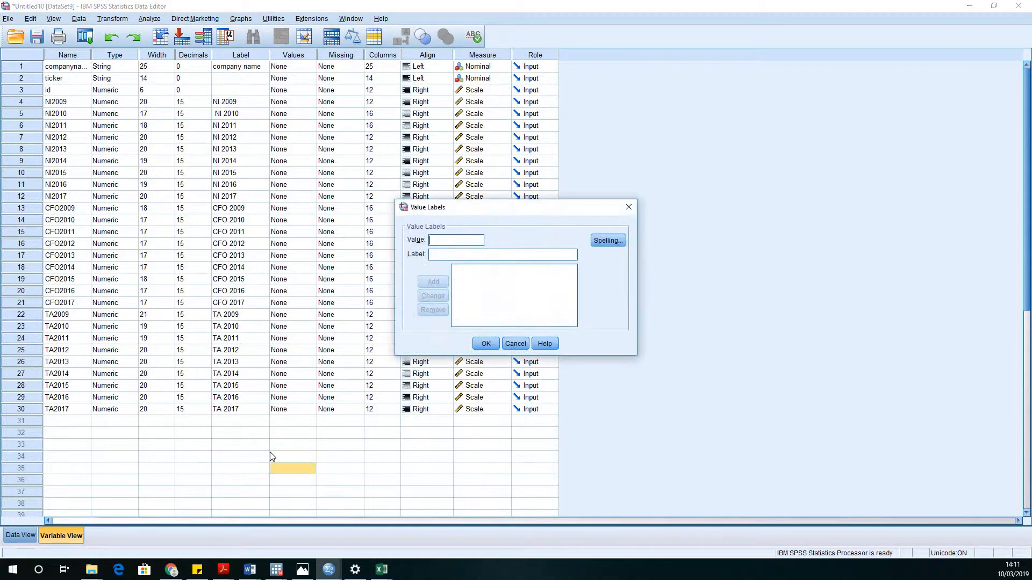
pyautogui.click(626, 207)
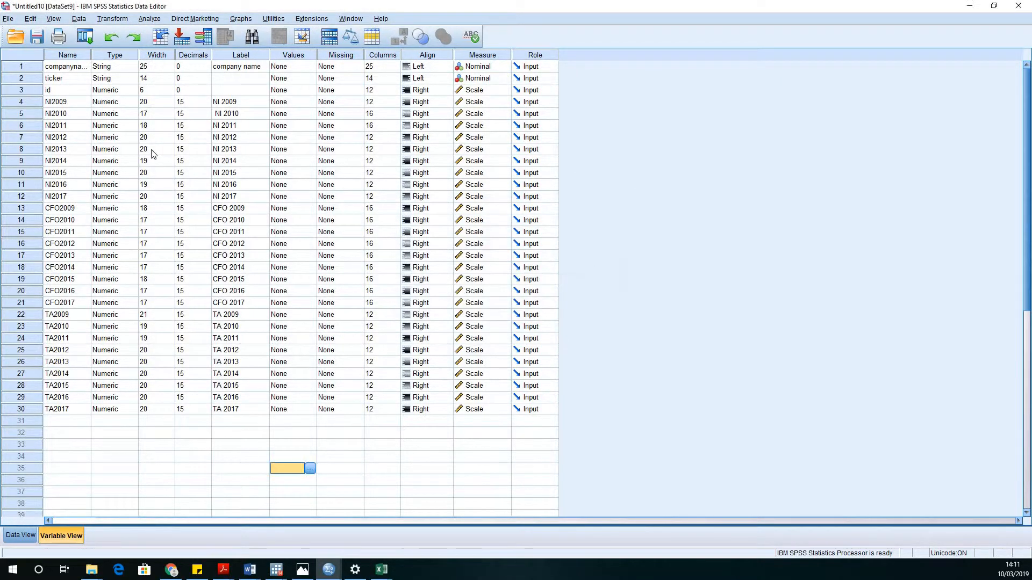
pyautogui.click(13, 538)
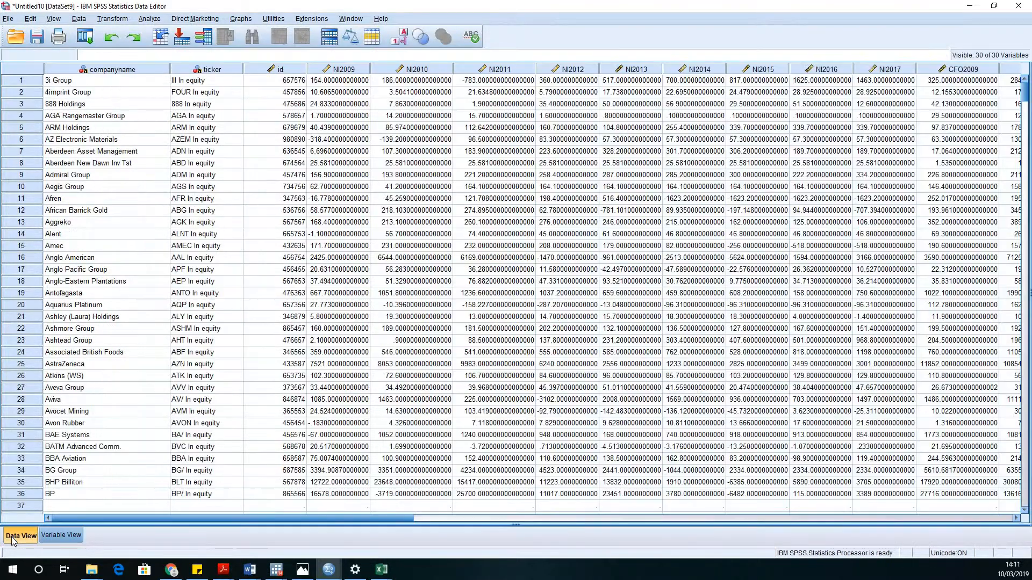
# Start the Restructure Data Wizard without saving the dataset, and choose to restructure selected variables into cases.
pyautogui.click(80, 21)
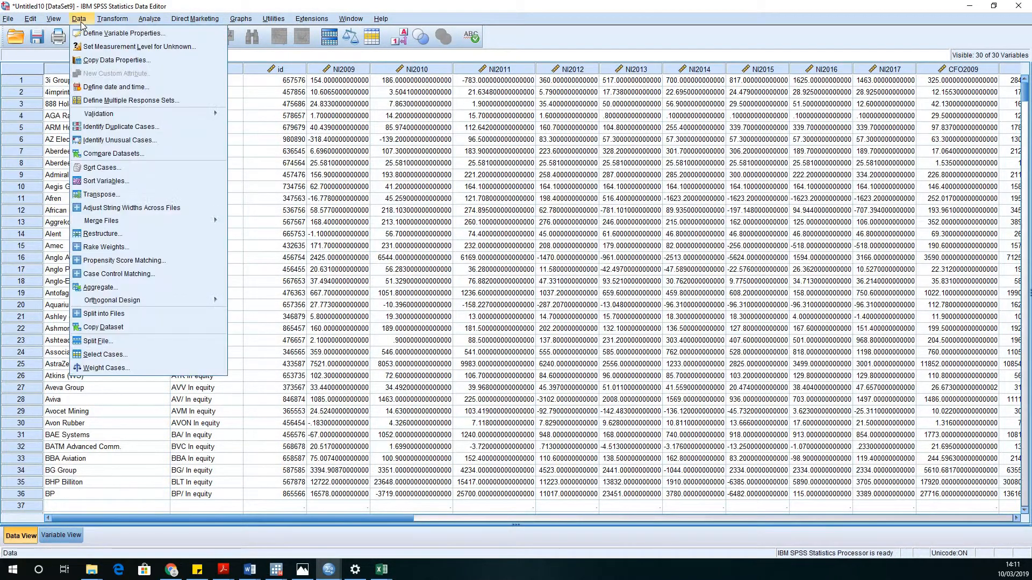
pyautogui.click(93, 236)
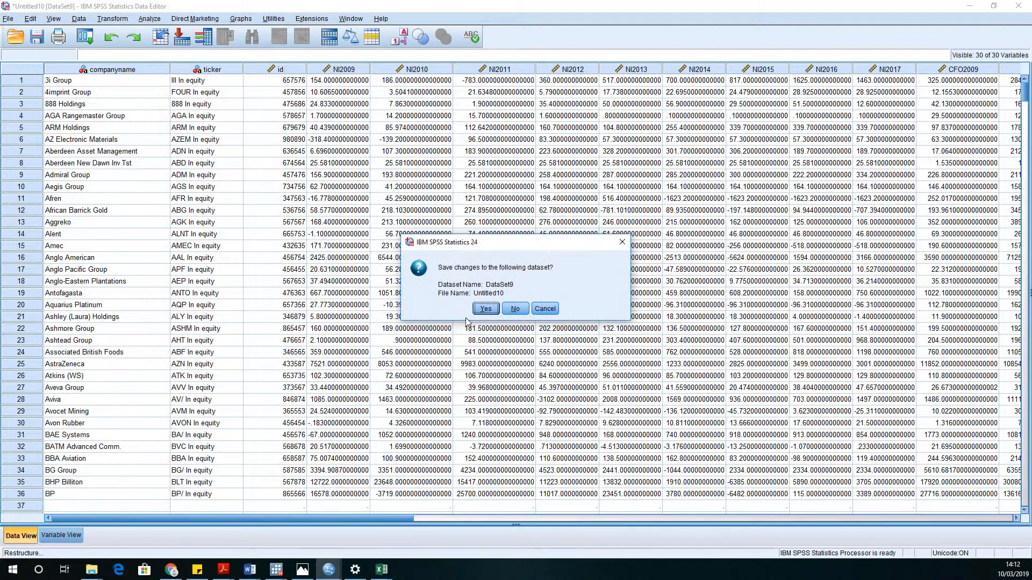
pyautogui.click(512, 310)
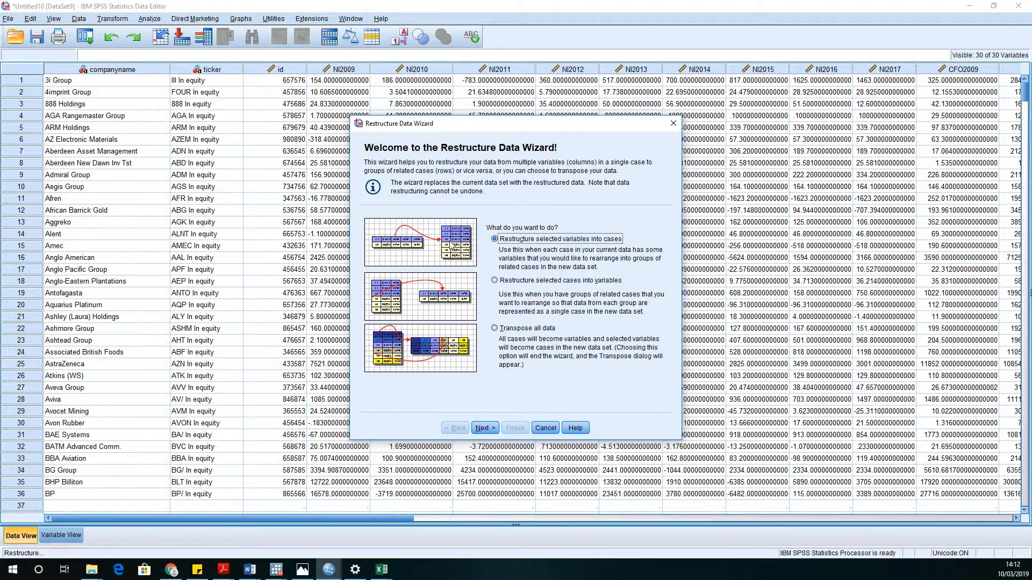
pyautogui.click(478, 429)
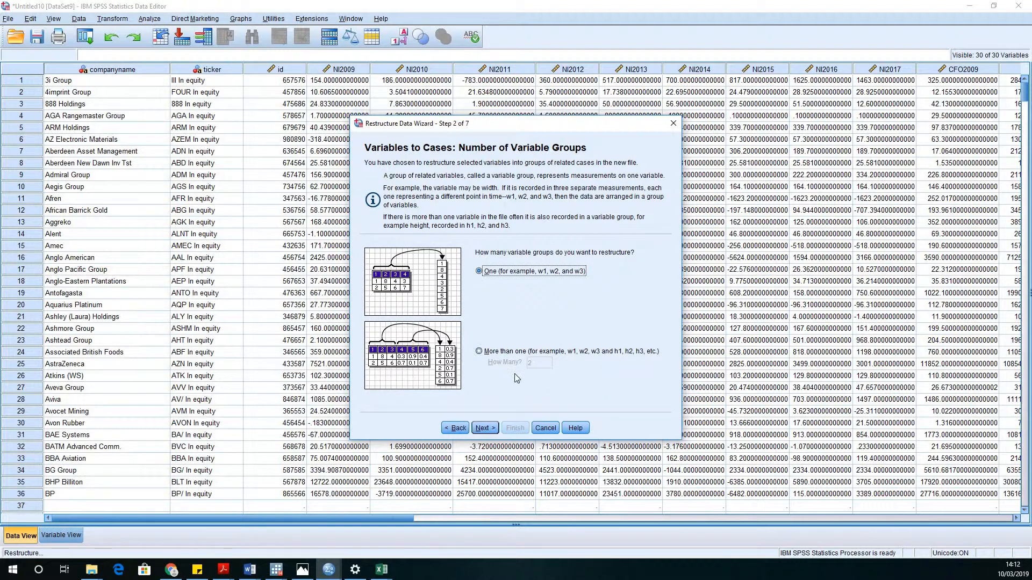
# Specify more than one variable group to restructure, set the number of groups to 3, and continue to variable selection.
pyautogui.click(479, 352)
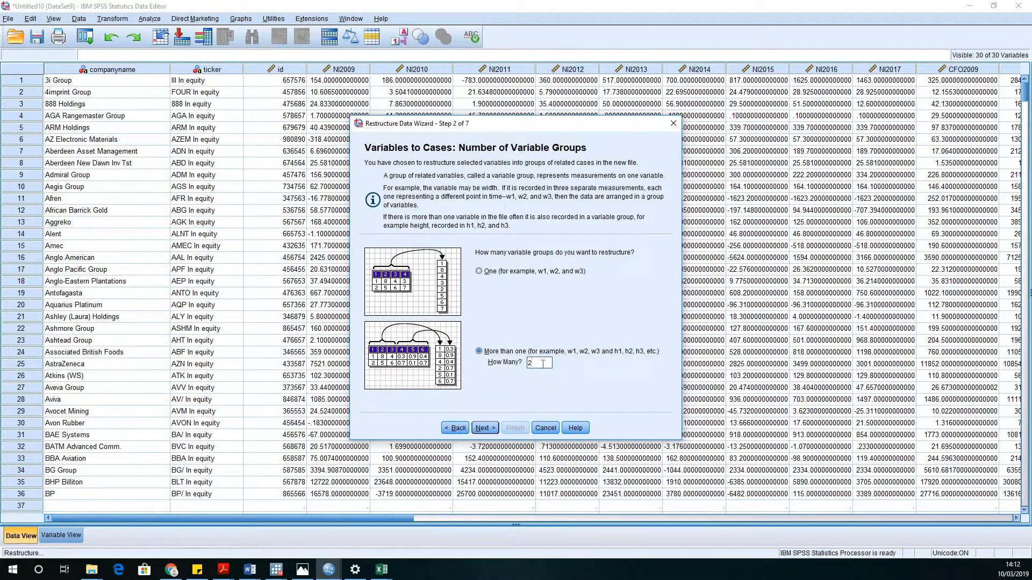
pyautogui.doubleClick(543, 364)
pyautogui.write('3')
pyautogui.click(480, 429)
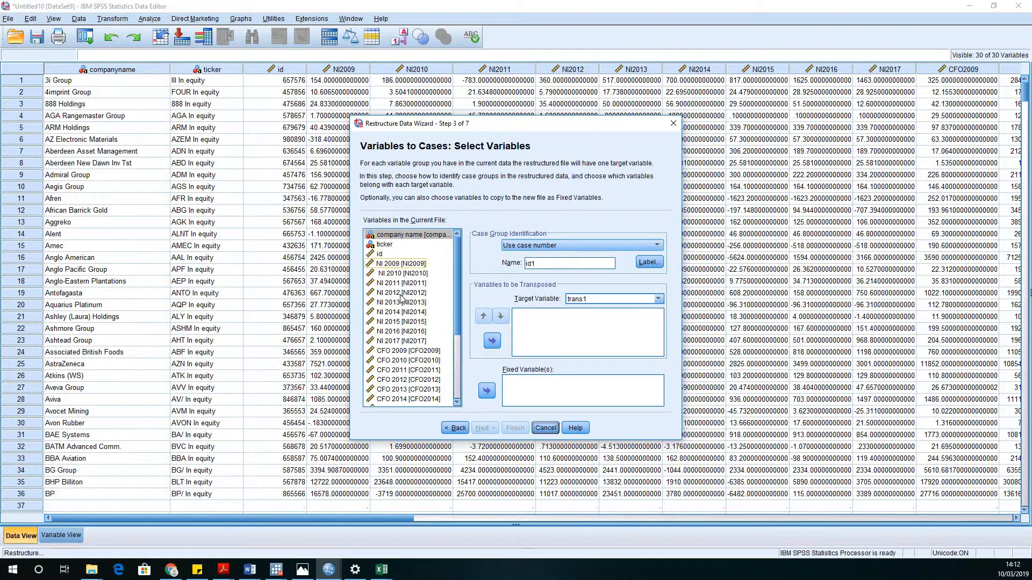
# Rename the first target variable as ni and assign the variables NI 2009 through NI 2017 to it.
pyautogui.click(637, 298)
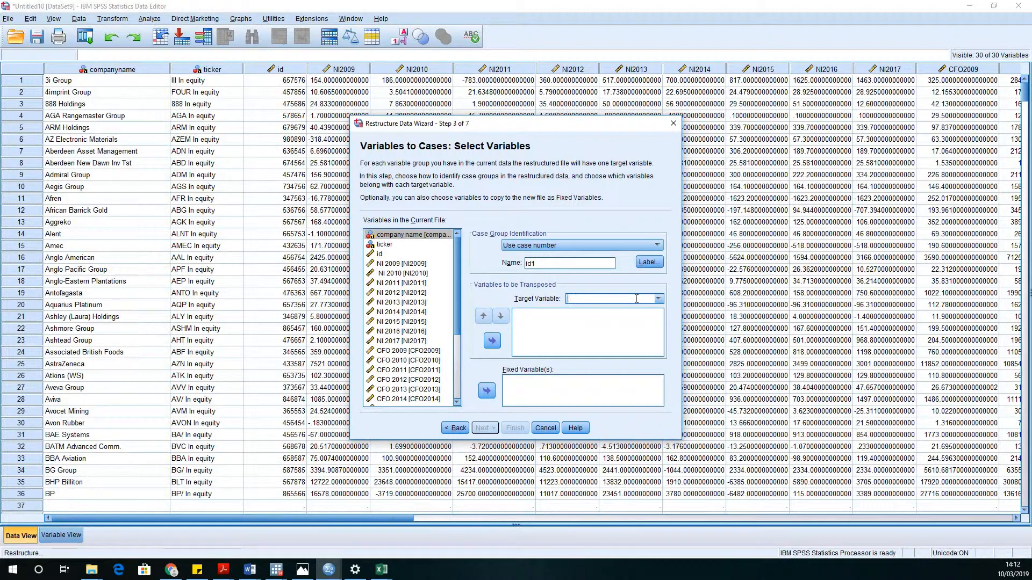
pyautogui.write('na')
pyautogui.click(388, 273)
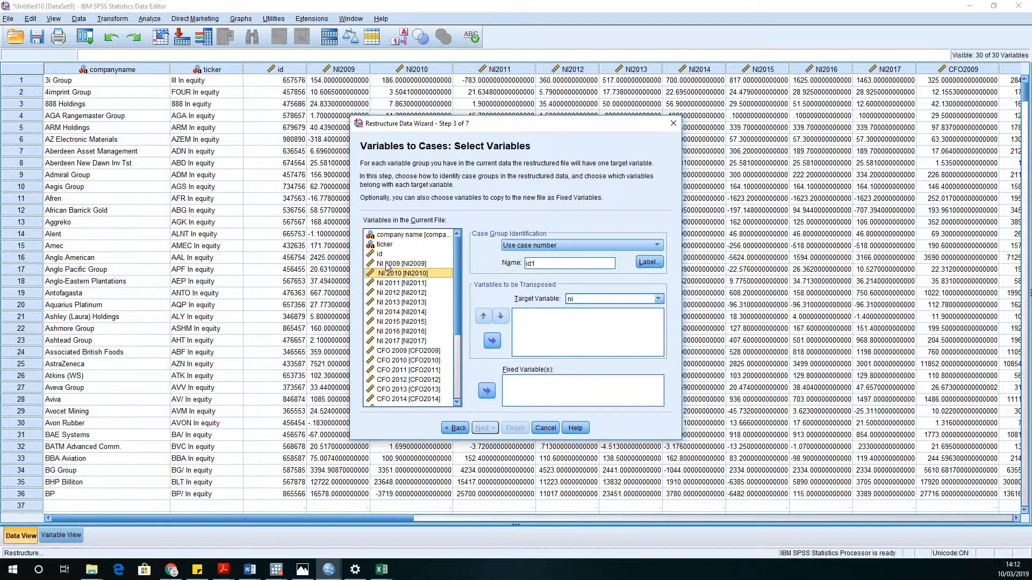
pyautogui.click(387, 265)
pyautogui.hotkey('shift', 'Down')
pyautogui.hotkey('shift', 'Down')
pyautogui.hotkey('shift', 'Down')
pyautogui.hotkey('shift', 'Down')
pyautogui.hotkey('shift', 'Down')
pyautogui.hotkey('shift', 'Down')
pyautogui.hotkey('shift', 'Down')
pyautogui.hotkey('shift', 'Down')
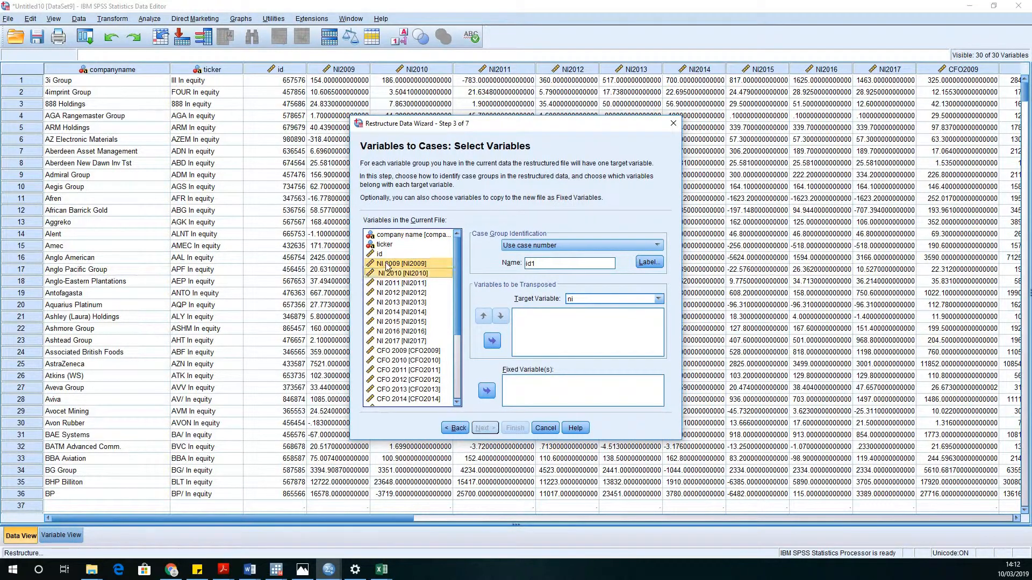
pyautogui.click(492, 341)
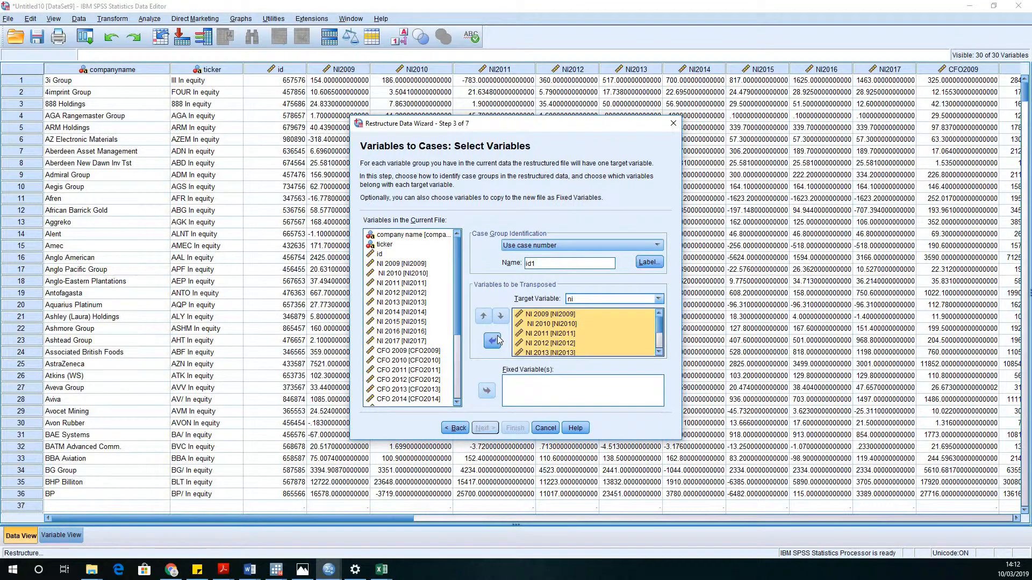
pyautogui.scroll(-2, 632, 330)
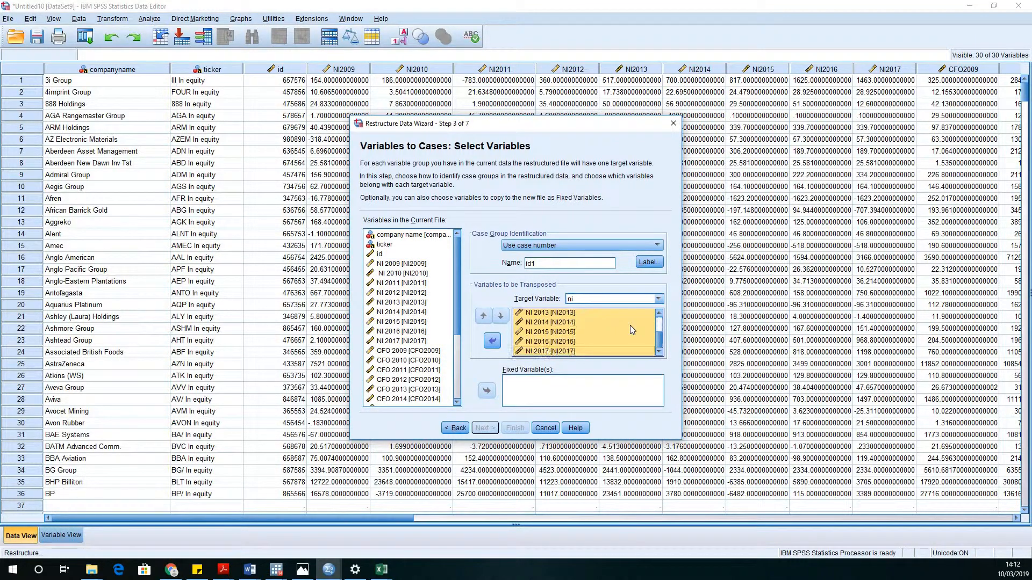
# Rename the second target variable, trans2, as cfo and assign the variables CFO 2009 through CFO 2017 to it.
pyautogui.click(658, 299)
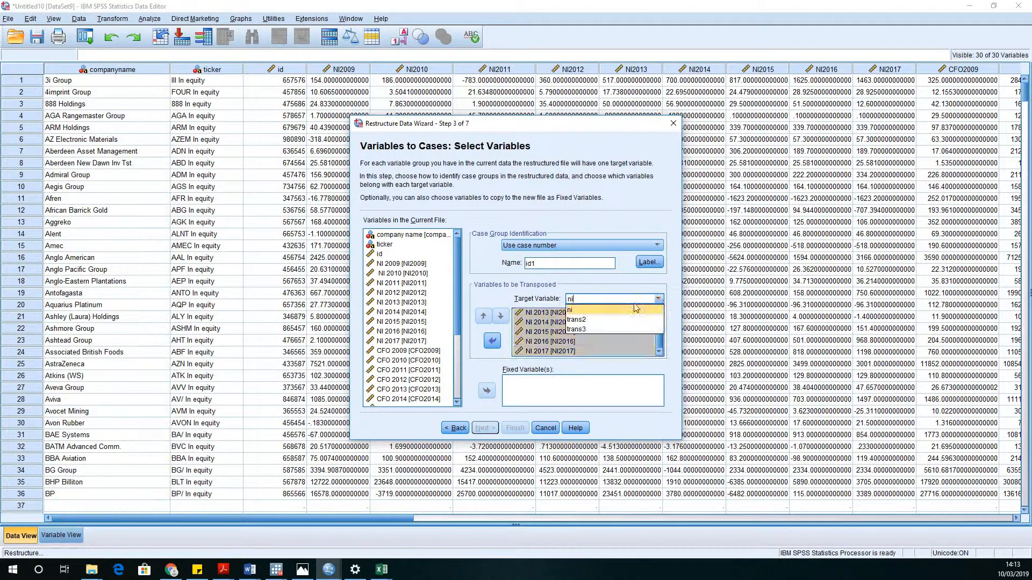
pyautogui.click(591, 320)
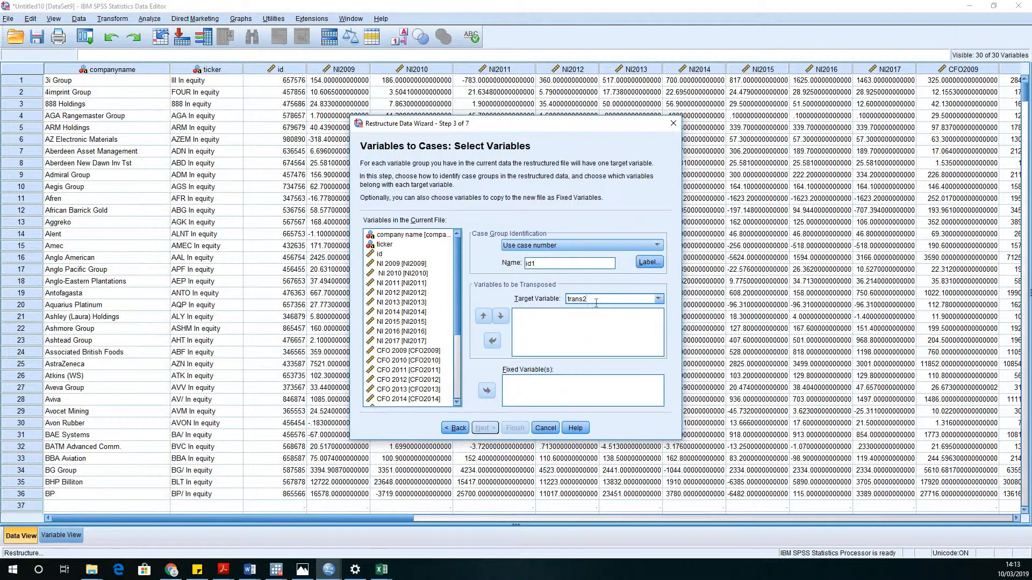
pyautogui.press('BackSpace')
pyautogui.press('BackSpace')
pyautogui.press('BackSpace')
pyautogui.press('BackSpace')
pyautogui.press('BackSpace')
pyautogui.press('BackSpace')
pyautogui.click(381, 351)
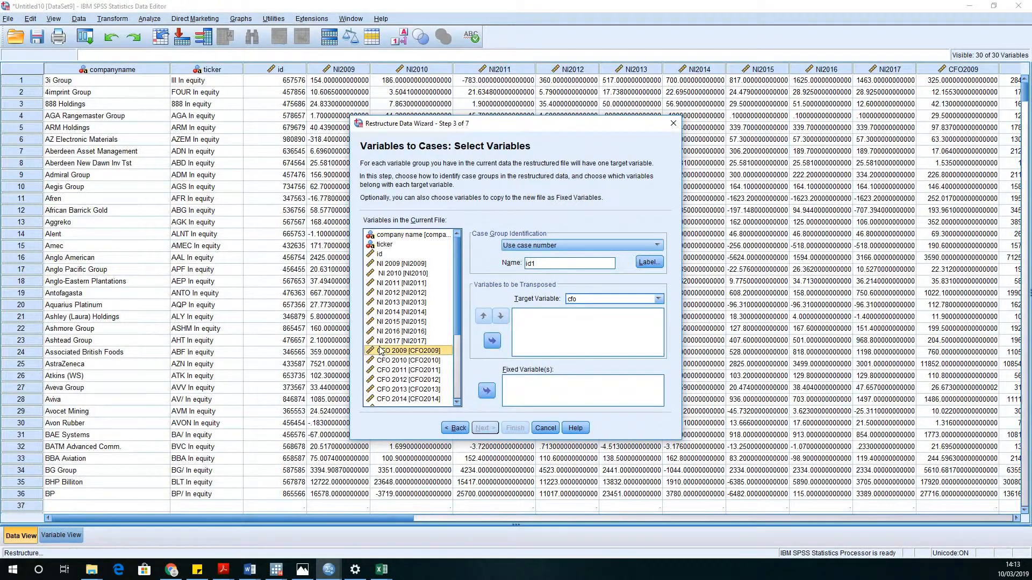
pyautogui.hotkey('shift', 'Down')
pyautogui.hotkey('shift', 'Down')
pyautogui.hotkey('shift', 'Down')
pyautogui.hotkey('shift', 'Down')
pyautogui.hotkey('shift', 'Down')
pyautogui.hotkey('shift', 'Down')
pyautogui.hotkey('shift', 'Down')
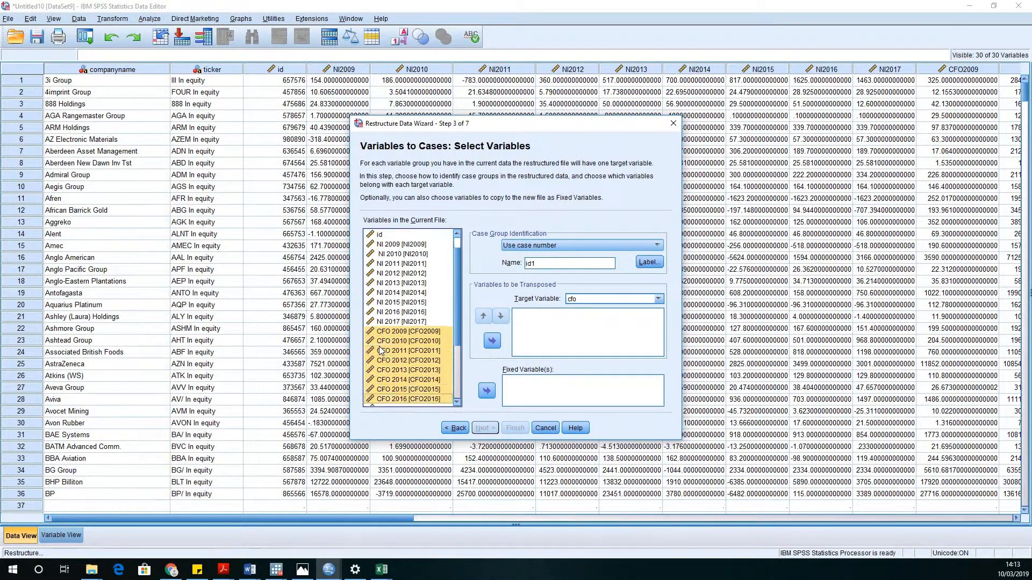
pyautogui.hotkey('shift', 'Down')
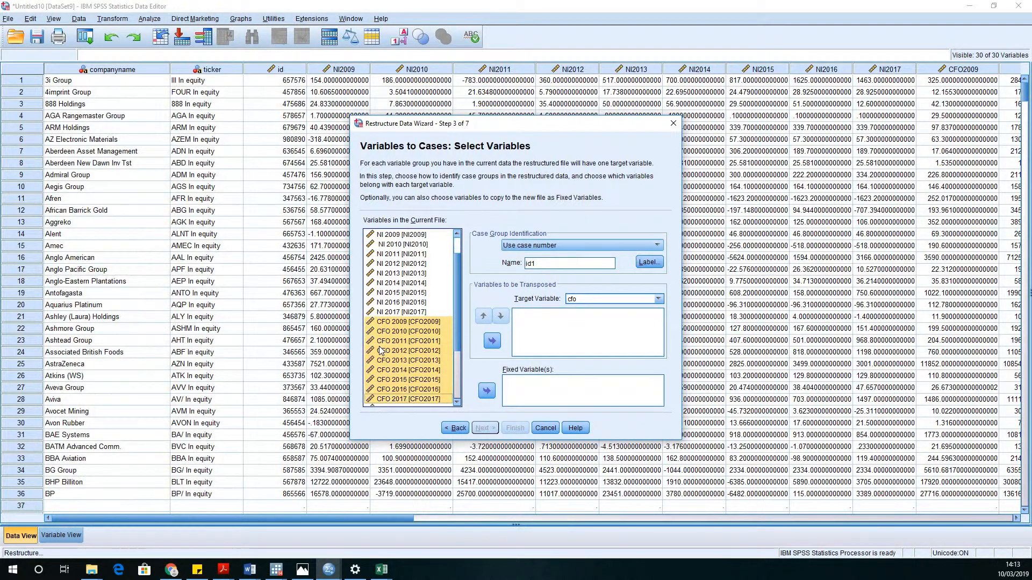
pyautogui.click(493, 342)
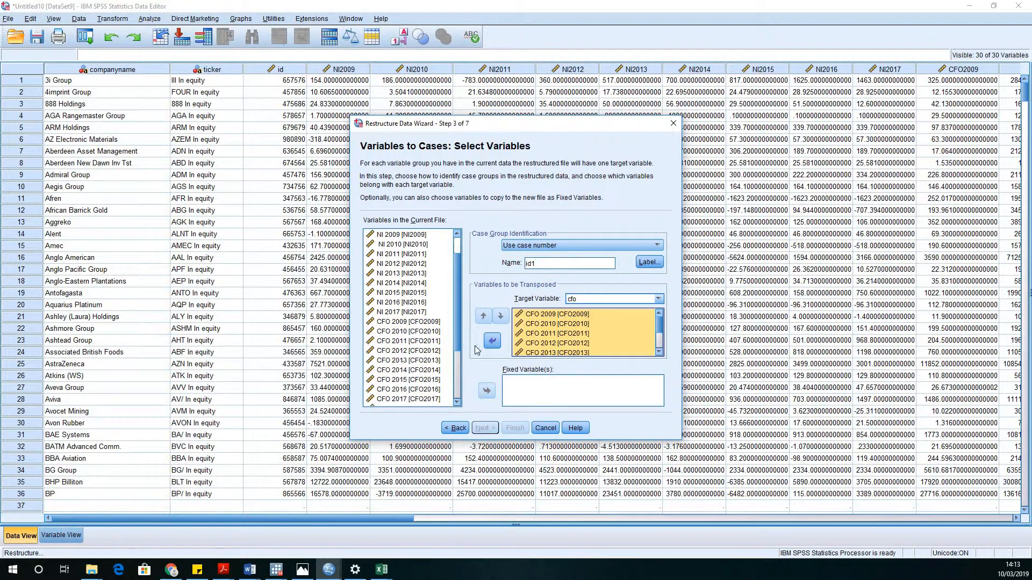
# Rename the third target variable, trans3, as ta and assign the variables TA 2009 through TA 2017 to it.
pyautogui.click(661, 301)
pyautogui.click(601, 334)
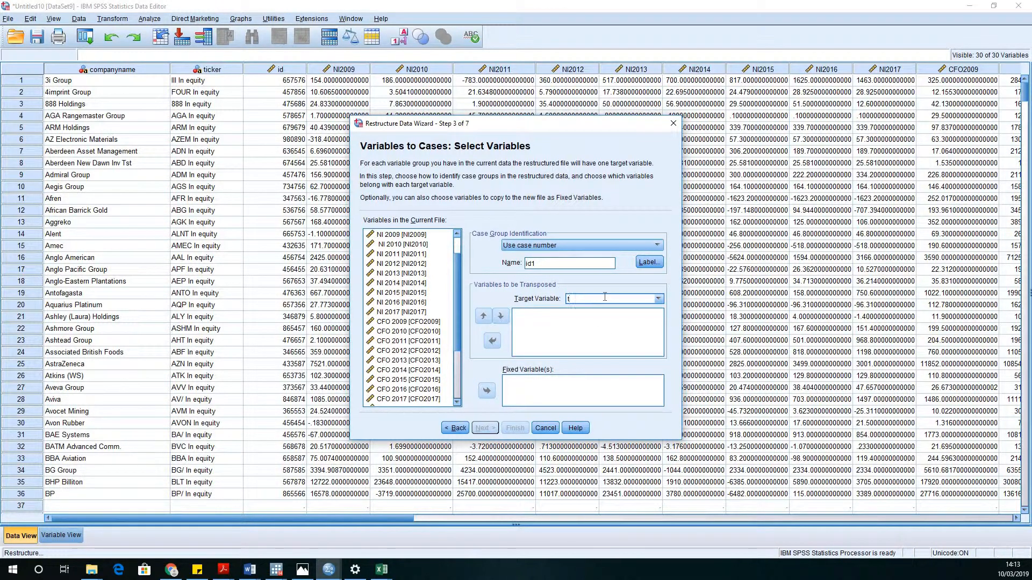
pyautogui.write('a')
pyautogui.scroll(-3, 395, 344)
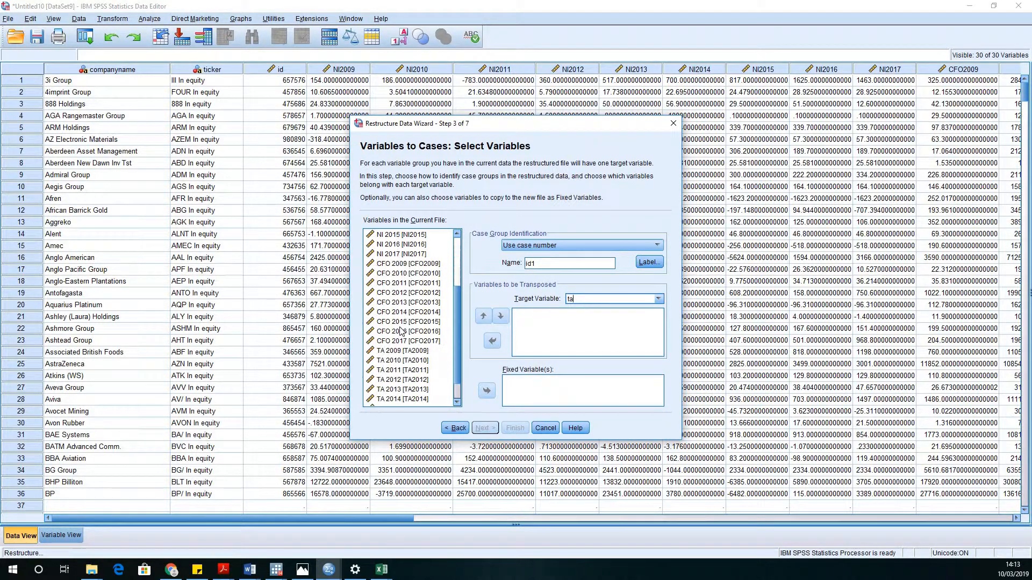
pyautogui.click(389, 352)
pyautogui.hotkey('shift', 'Down')
pyautogui.hotkey('shift', 'Down')
pyautogui.hotkey('shift', 'Down')
pyautogui.hotkey('shift', 'Down')
pyautogui.hotkey('shift', 'Down')
pyautogui.hotkey('shift', 'Down')
pyautogui.hotkey('shift', 'Down')
pyautogui.hotkey('shift', 'Down')
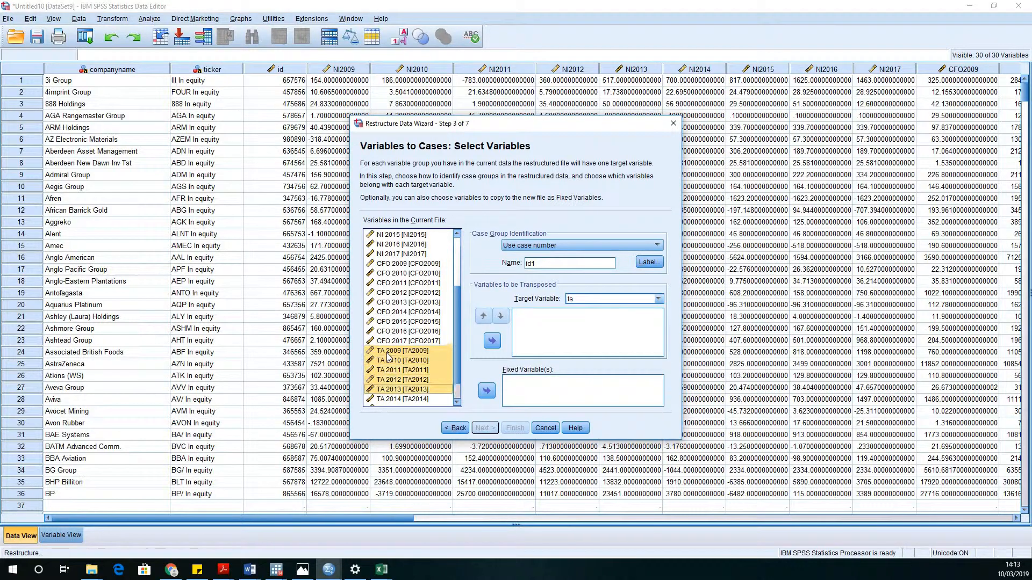
pyautogui.click(492, 342)
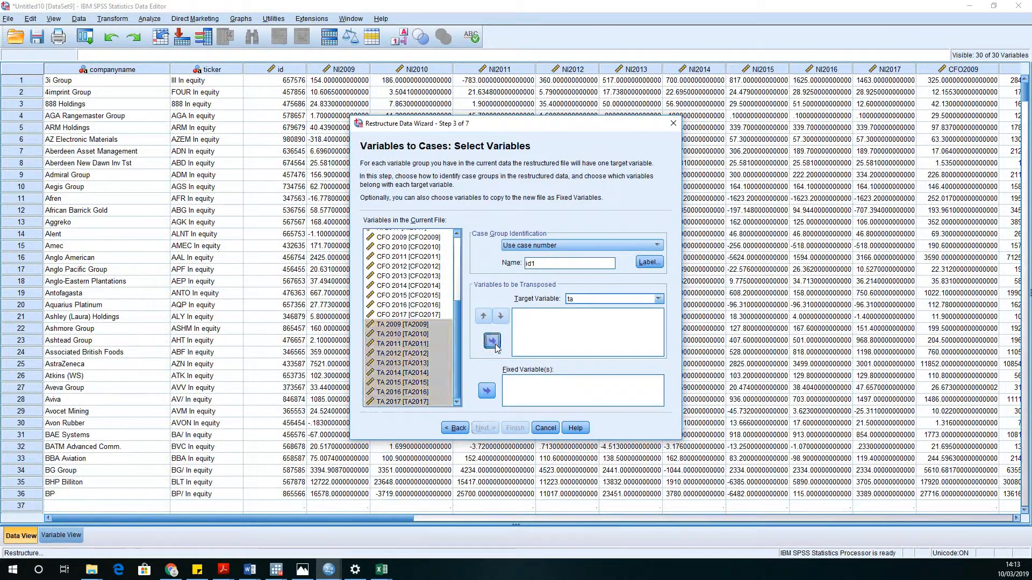
# Set the case group identification to None and continue to the creation of index variables.
pyautogui.click(655, 247)
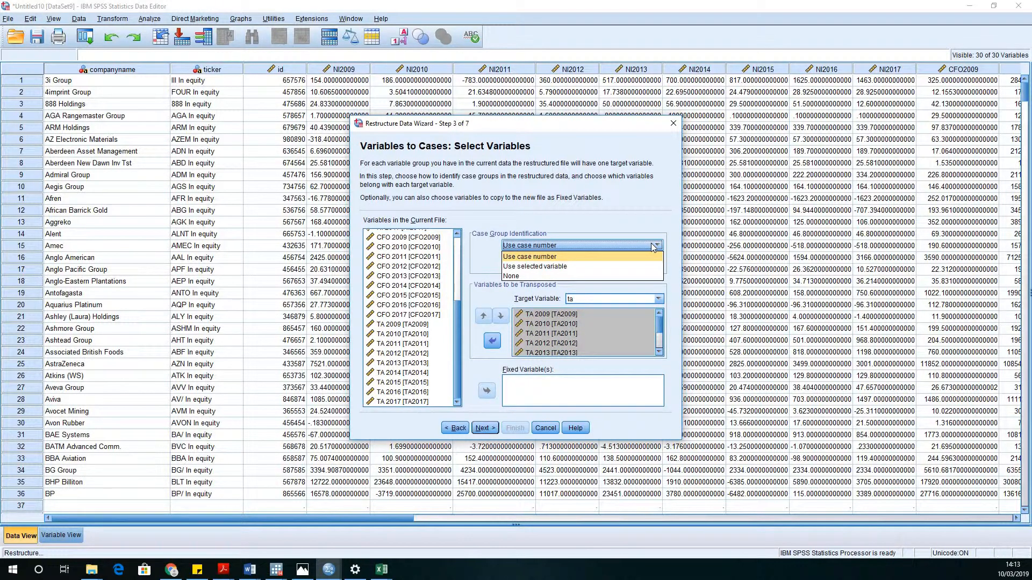
pyautogui.click(526, 276)
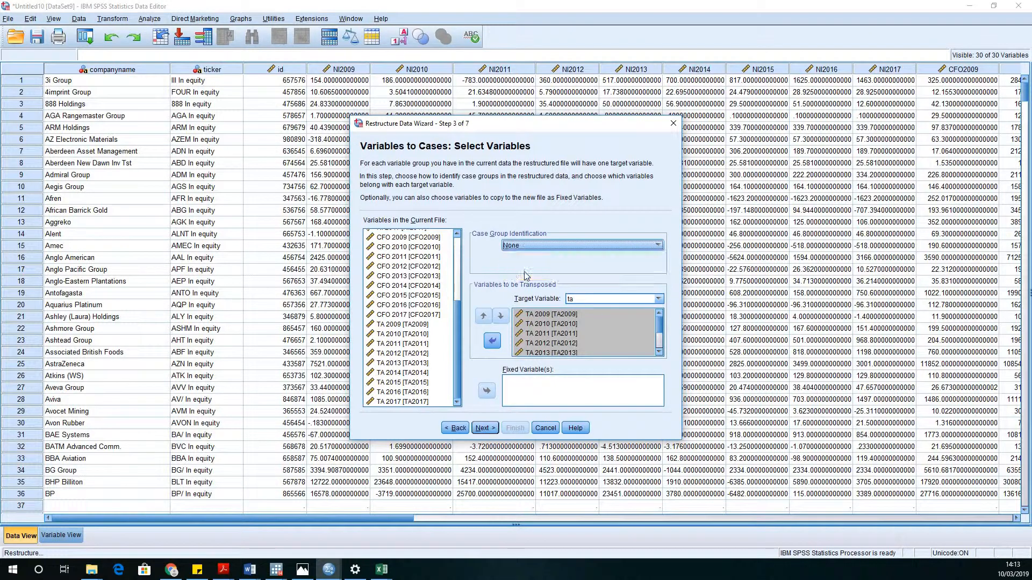
pyautogui.click(482, 428)
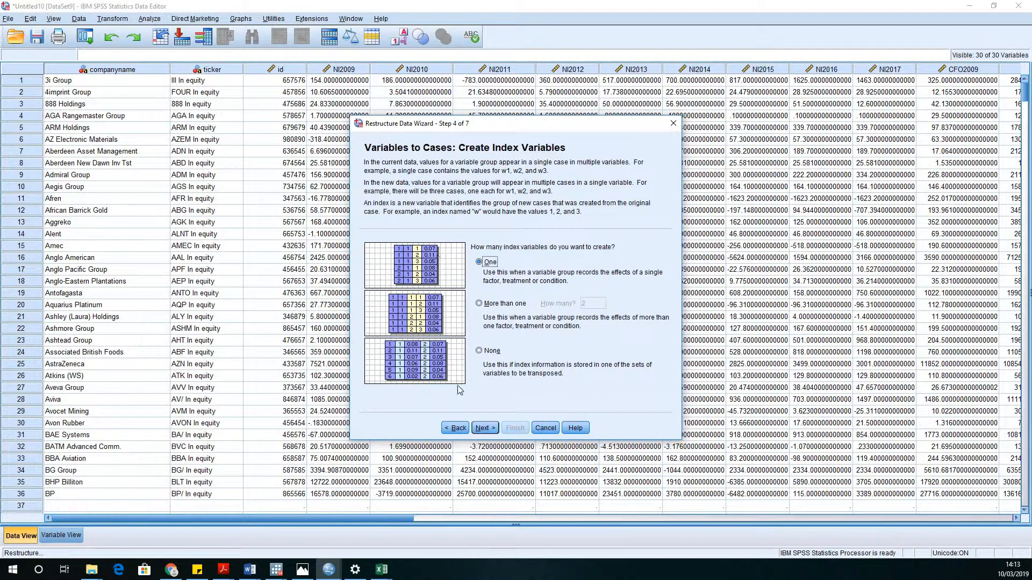
# Keep one index variable with sequential numbers, name it year, and finish the wizard to restructure the data.
pyautogui.click(482, 428)
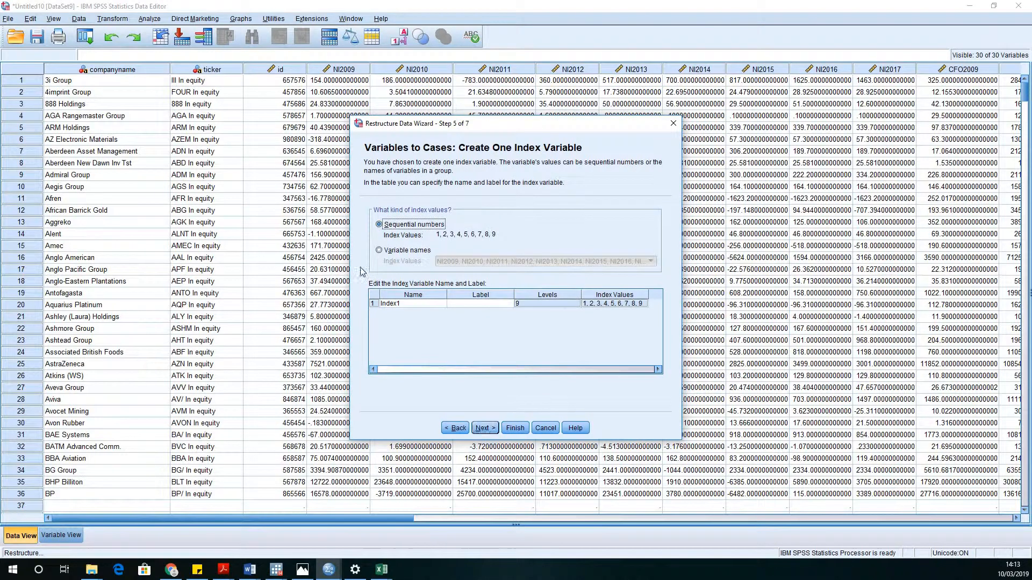
pyautogui.click(411, 303)
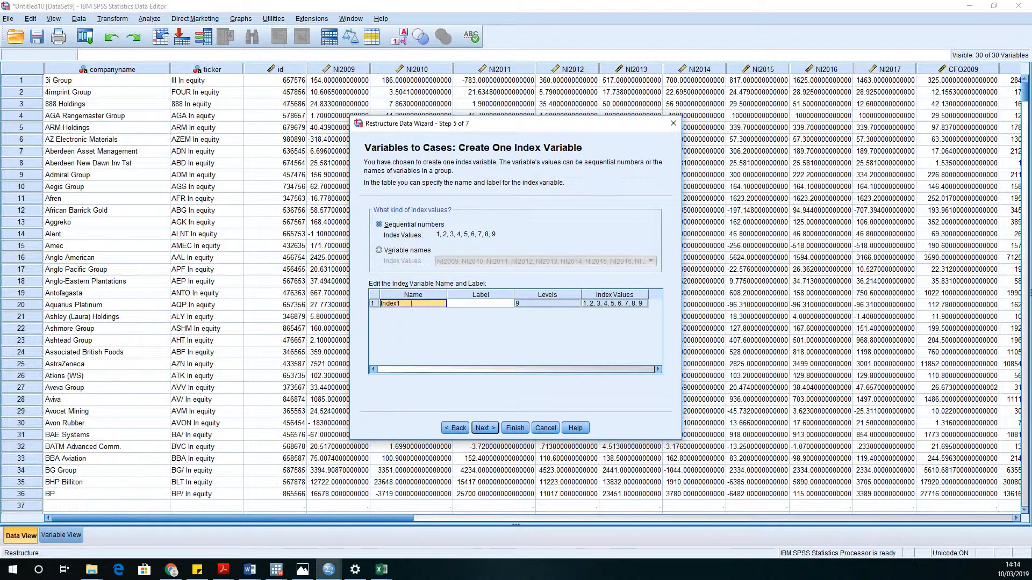
pyautogui.write('year')
pyautogui.click(515, 430)
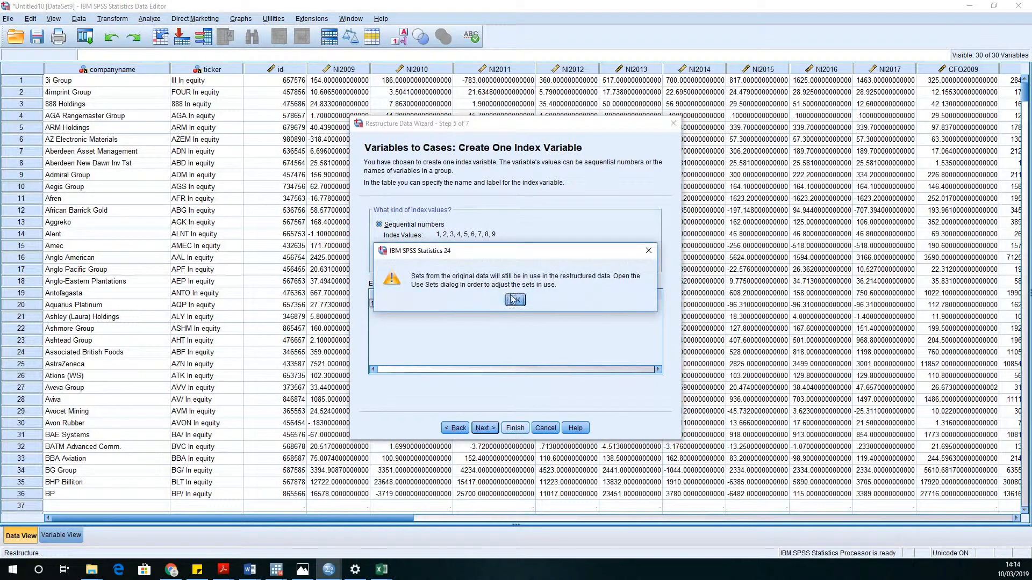
pyautogui.click(515, 300)
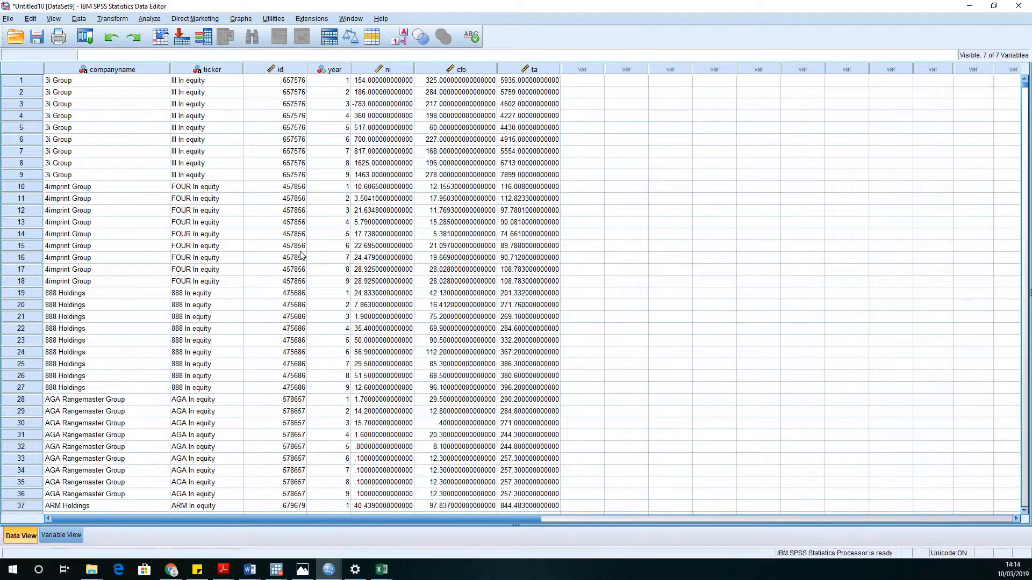